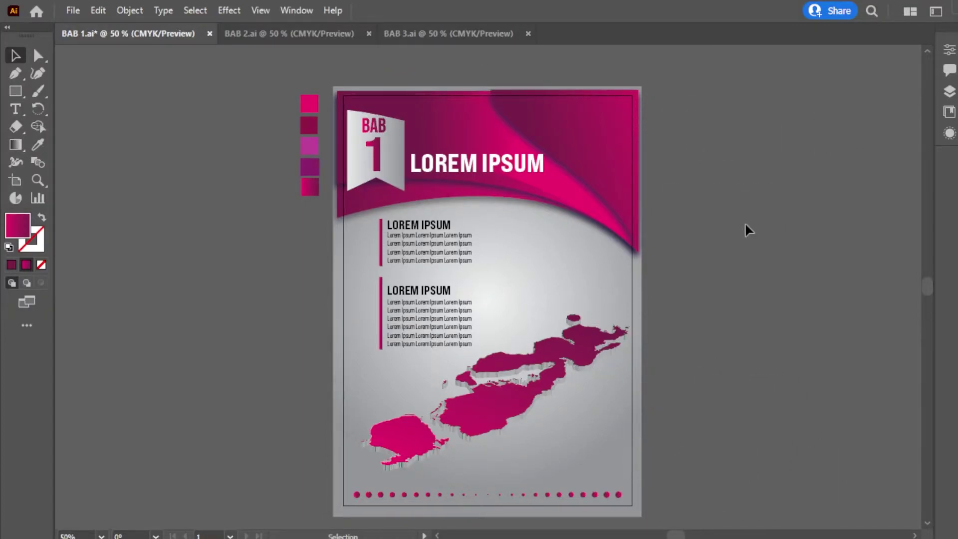
Examine the BAB 1 page by selecting its header shape, chapter number, title, first text block and 3D map individually.
scroll(746, 224, down, 1)
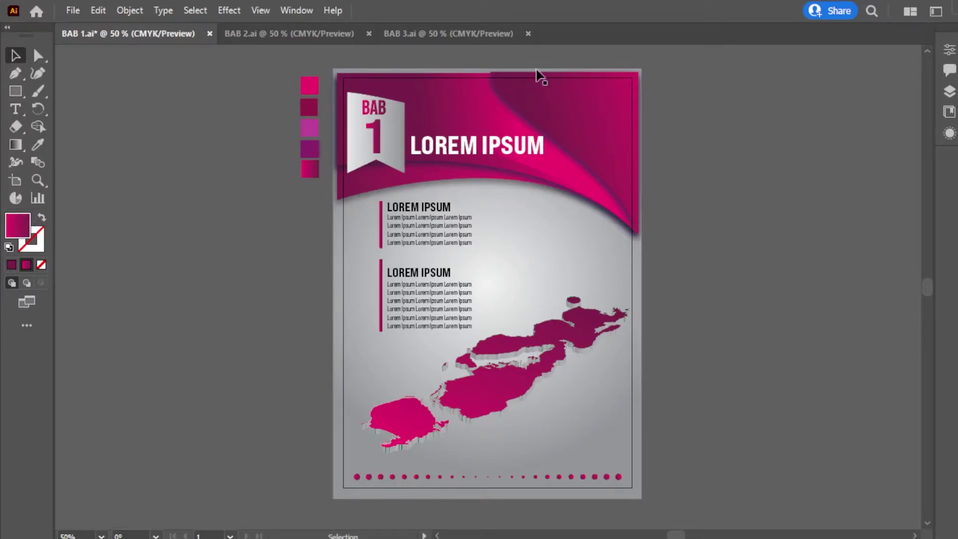
click(604, 120)
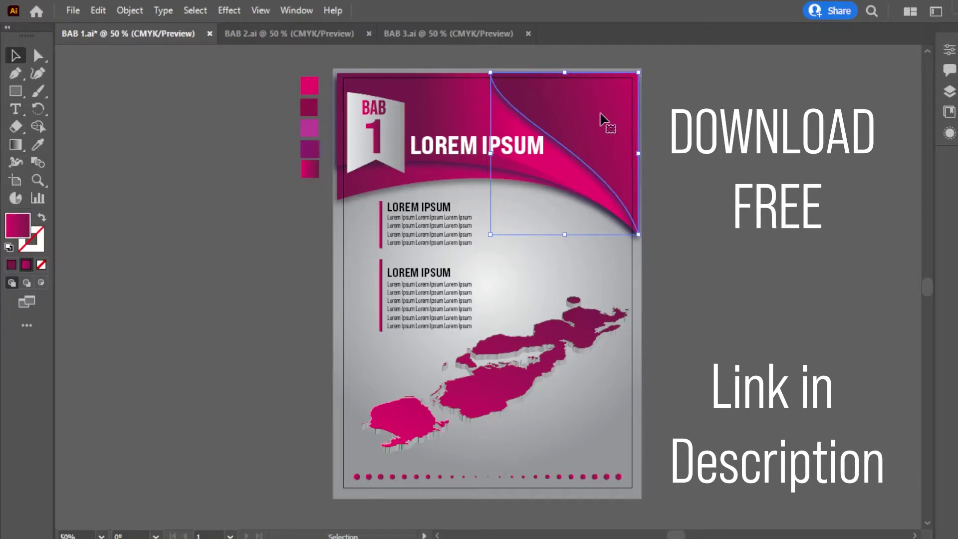
click(558, 342)
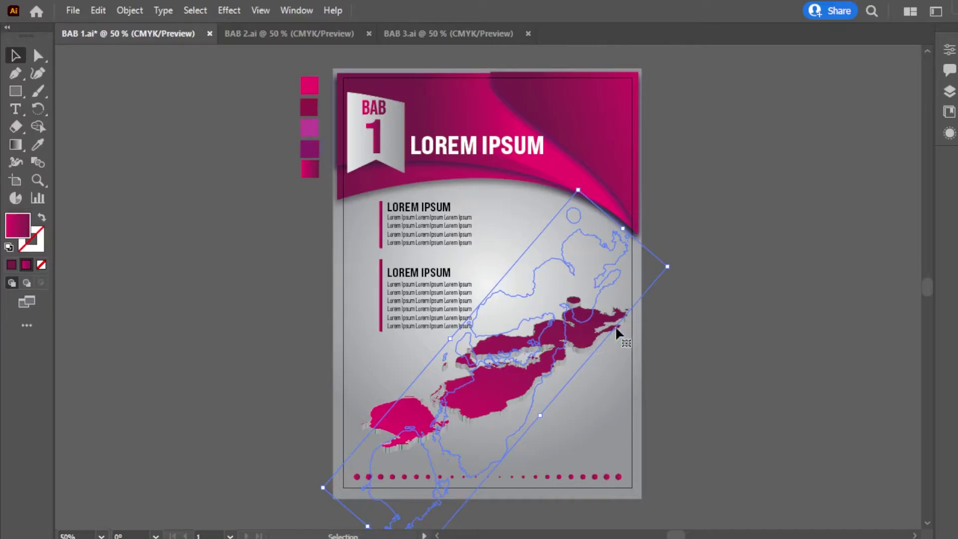
click(727, 225)
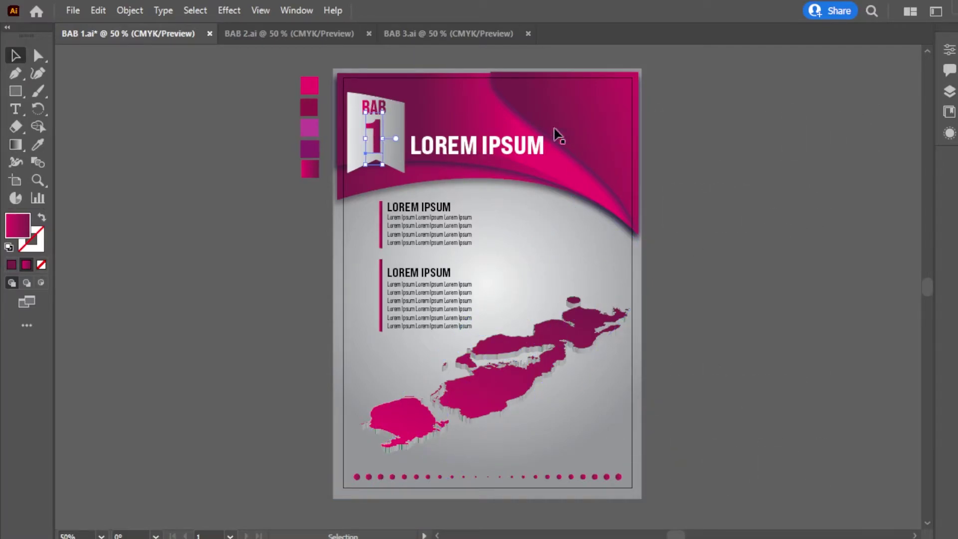
click(375, 145)
click(502, 156)
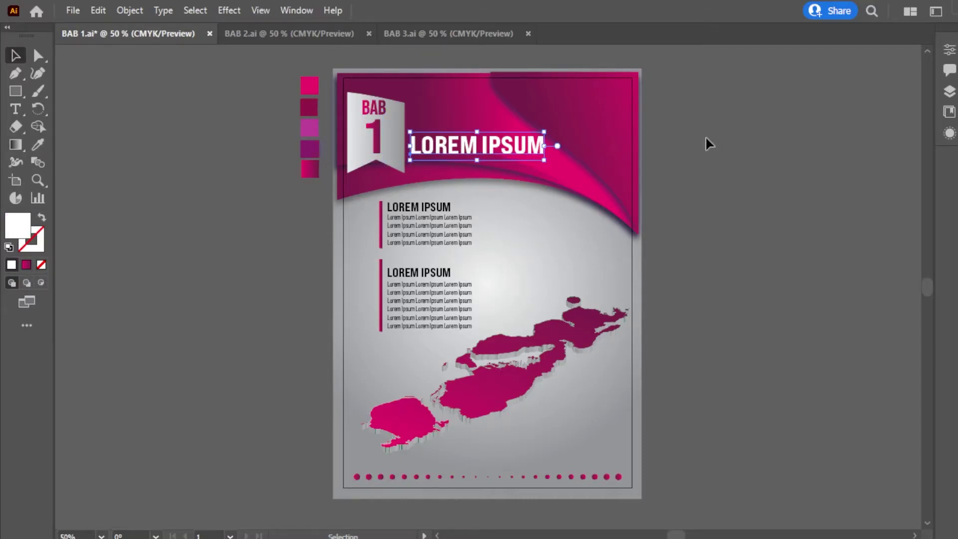
scroll(706, 139, down, 1)
click(433, 187)
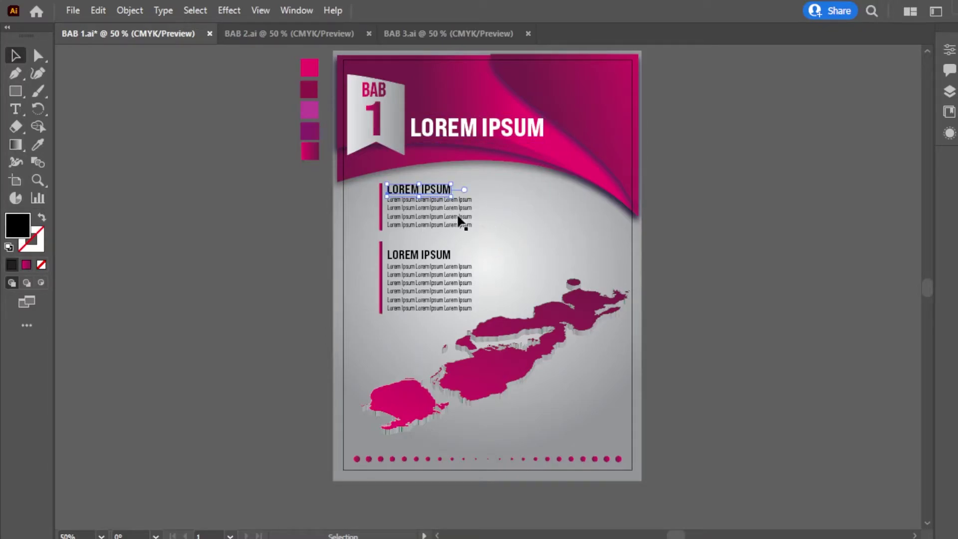
click(449, 207)
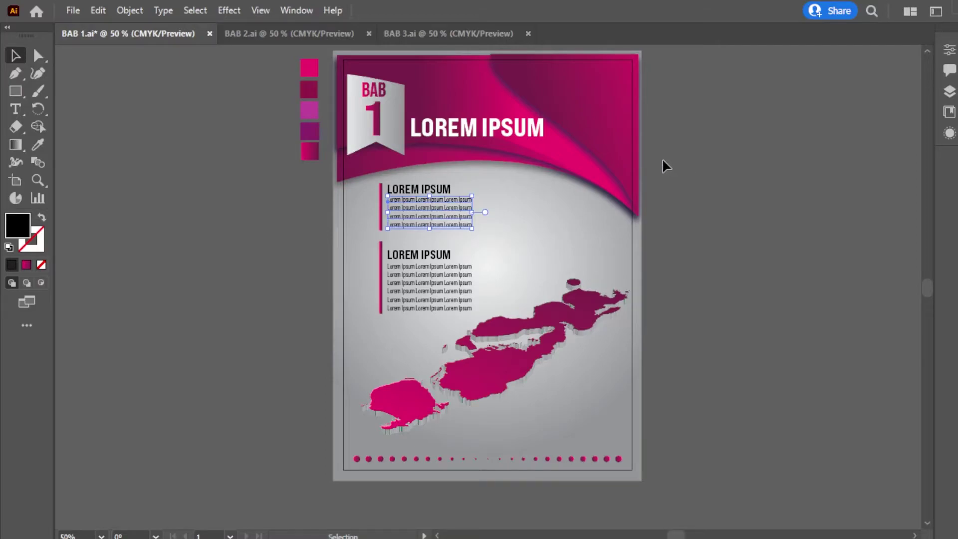
scroll(656, 180, down, 1)
click(575, 312)
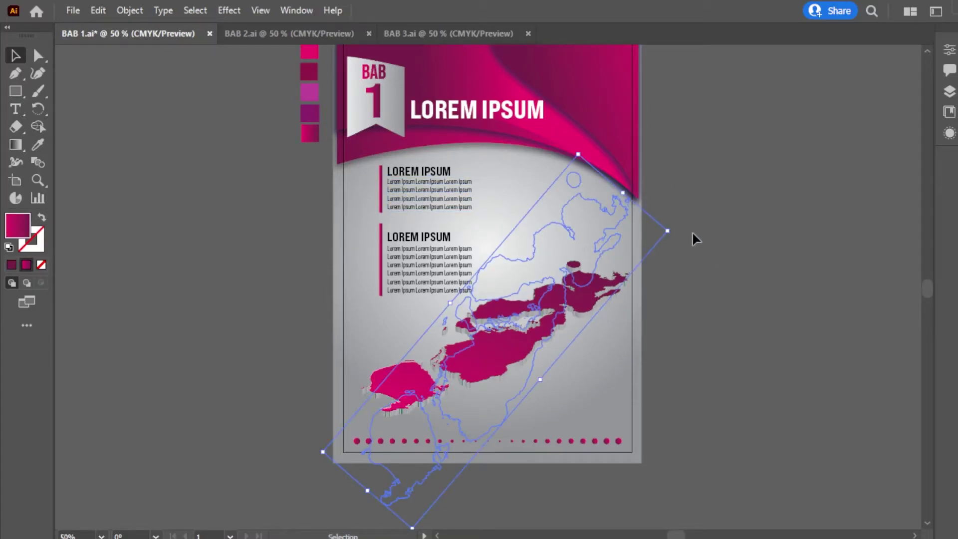
Switch to the BAB 2.ai document and examine its woman icon, percentage label, text heading and lower body paragraph.
click(266, 34)
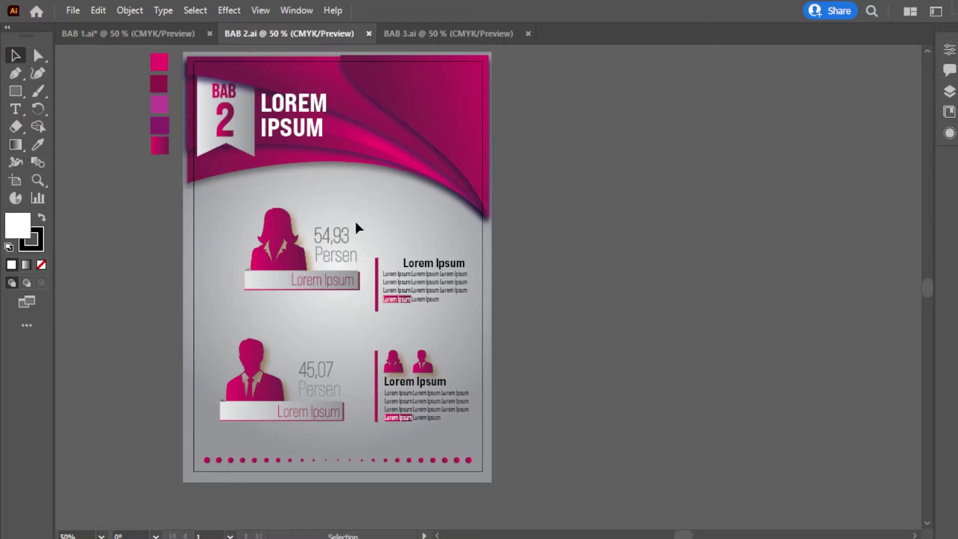
click(247, 399)
click(283, 234)
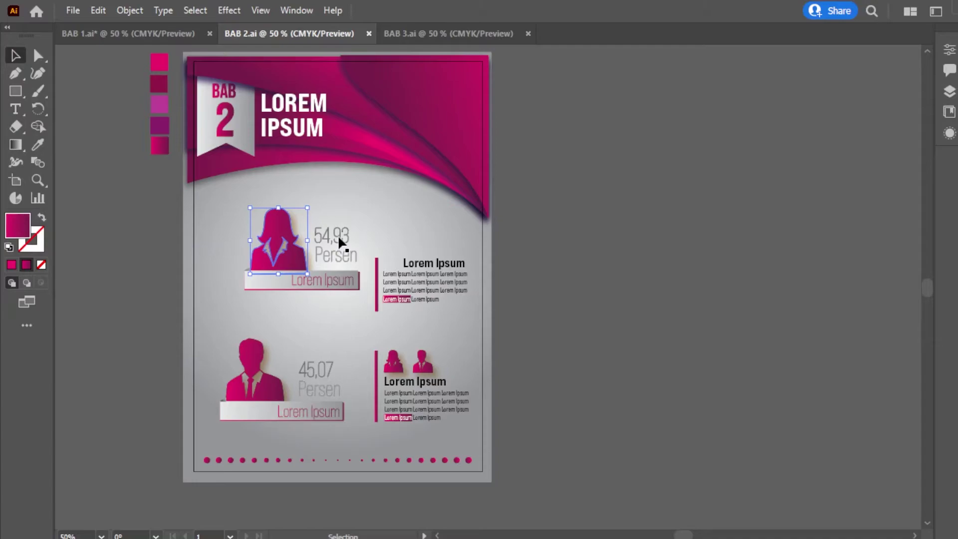
click(339, 242)
click(340, 260)
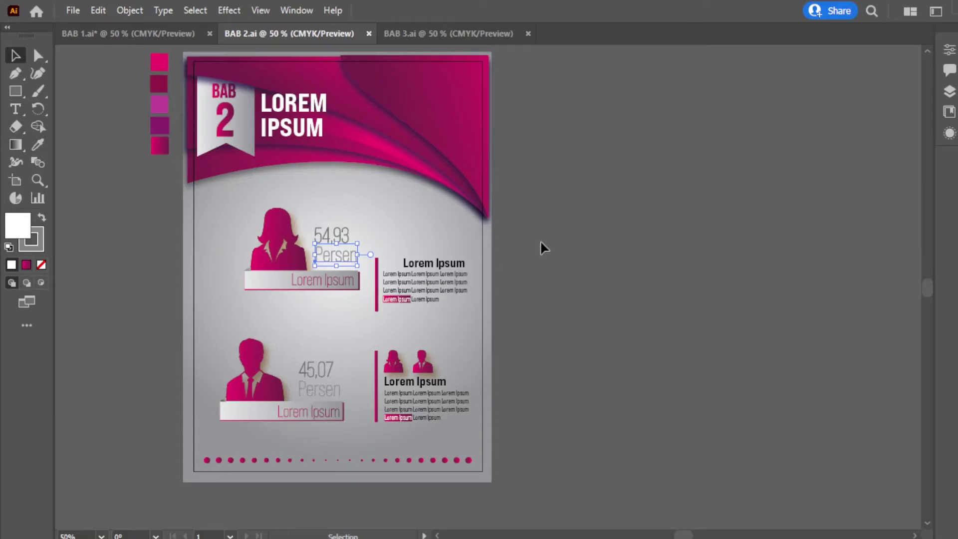
scroll(528, 273, down, 1)
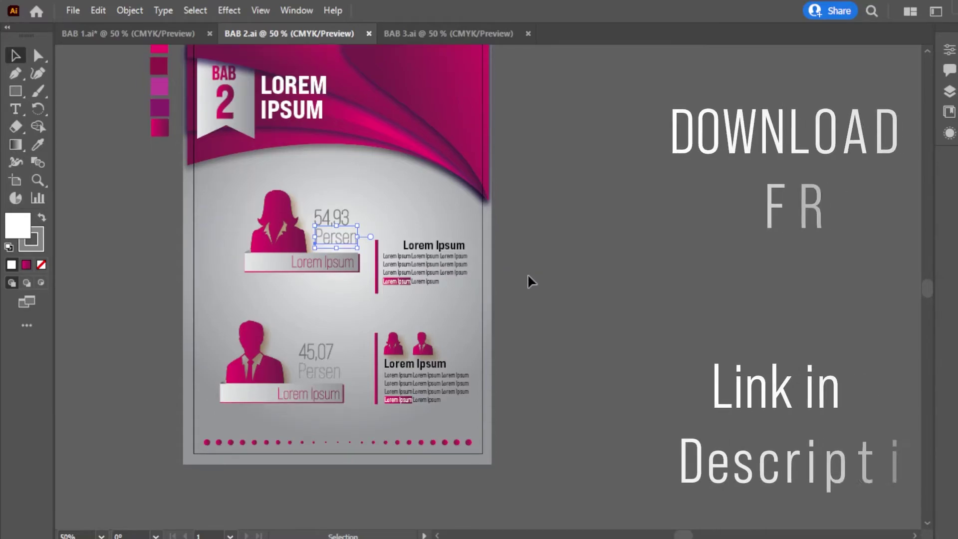
click(447, 248)
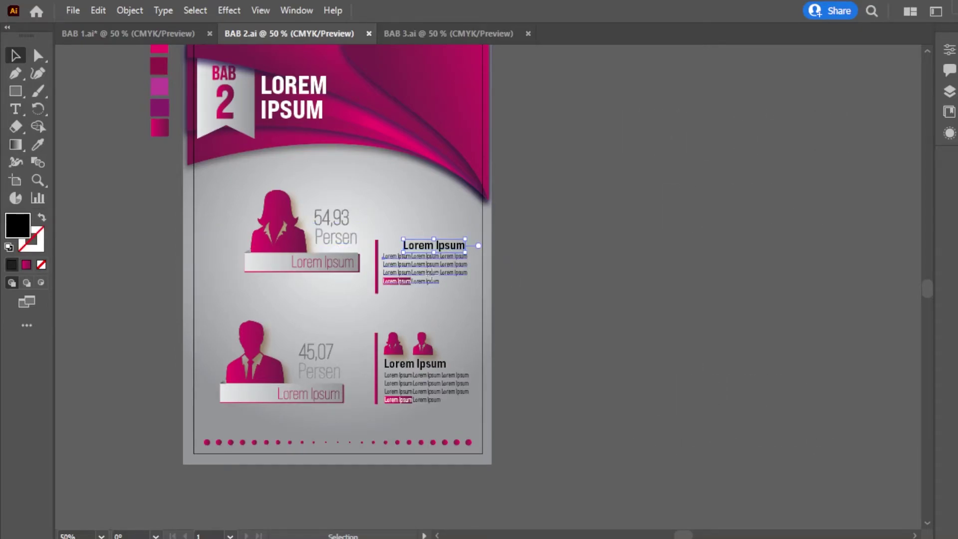
click(463, 385)
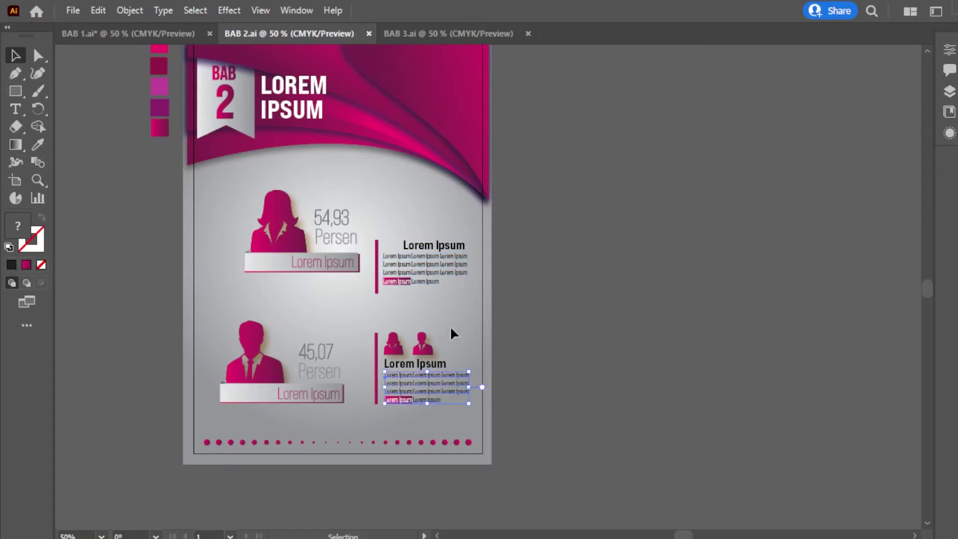
drag(440, 252, 429, 311)
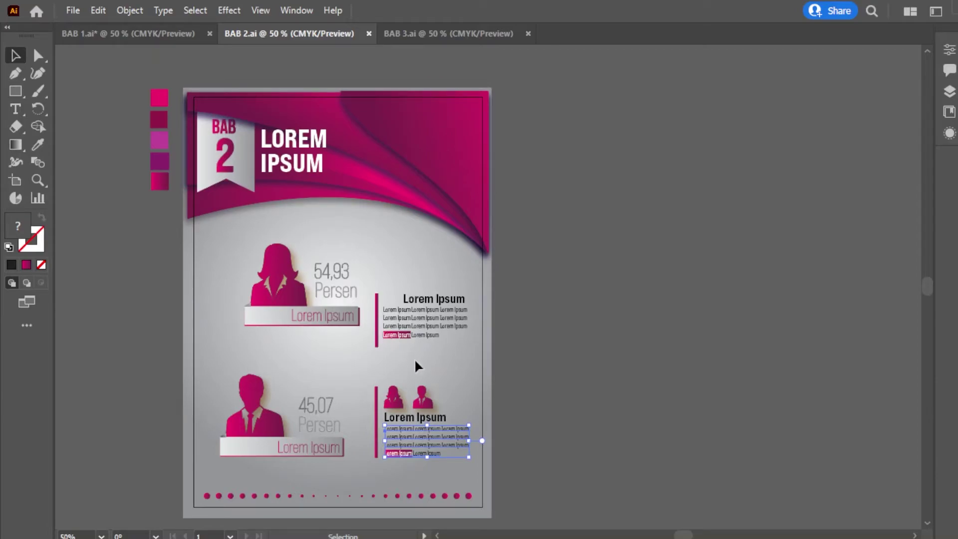
scroll(416, 362, down, 3)
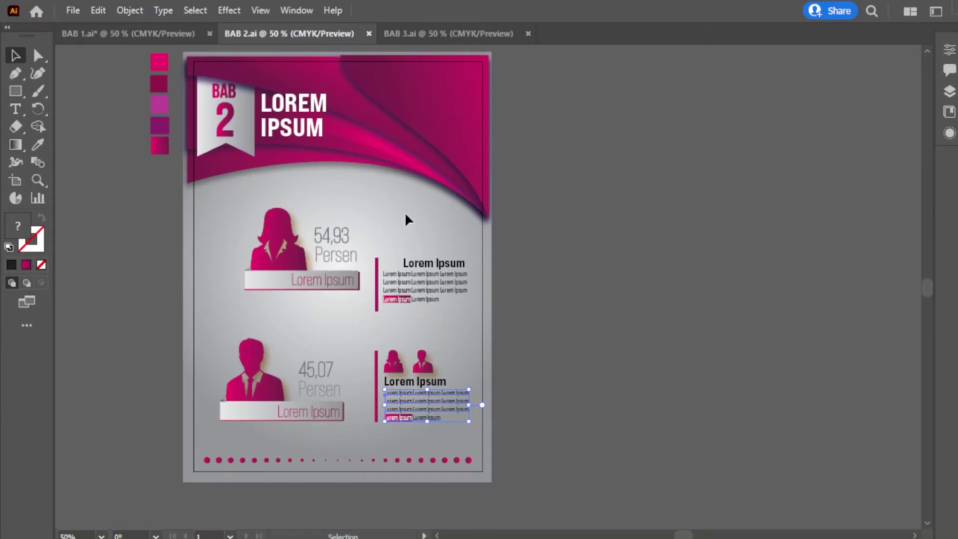
scroll(381, 196, down, 2)
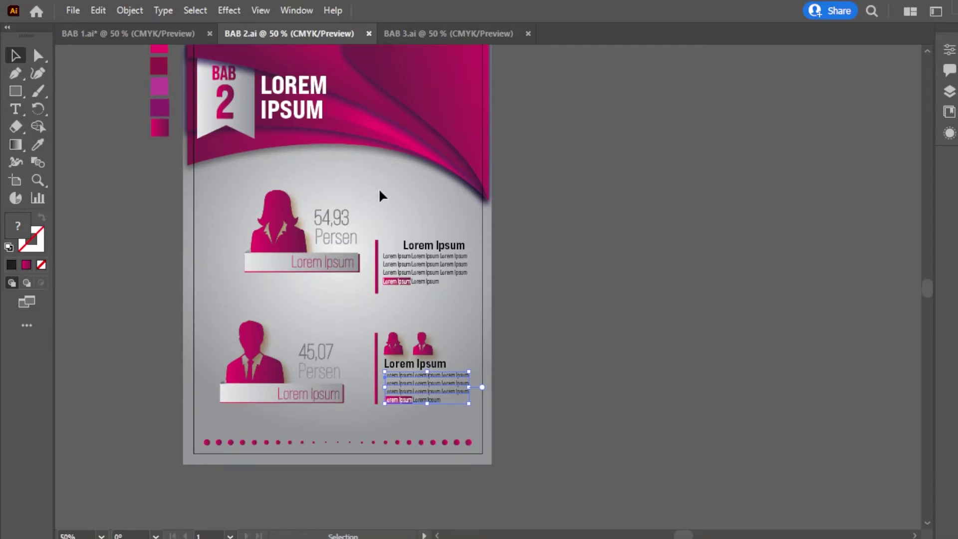
Switch to the BAB 3.ai document and inspect the 99,58 figure and the right-hand body paragraph.
click(428, 31)
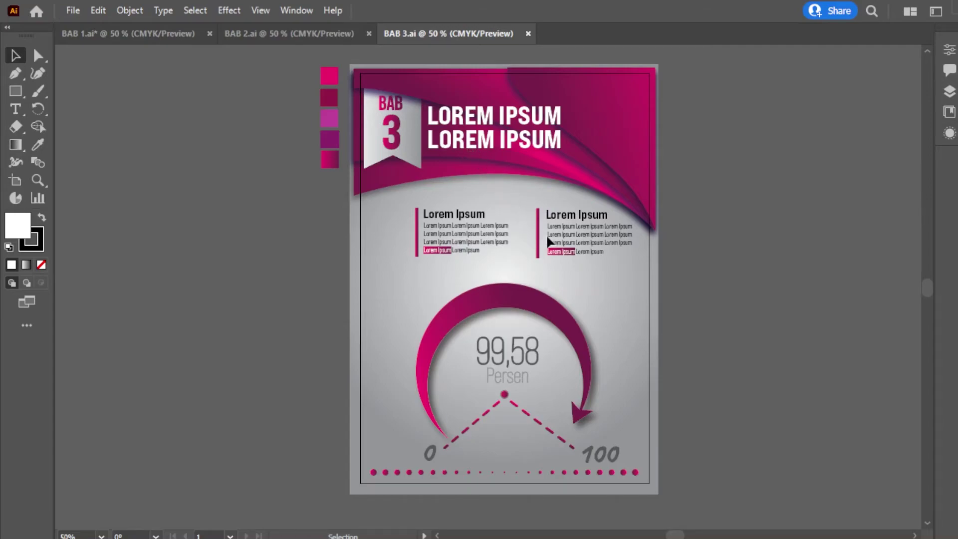
click(533, 354)
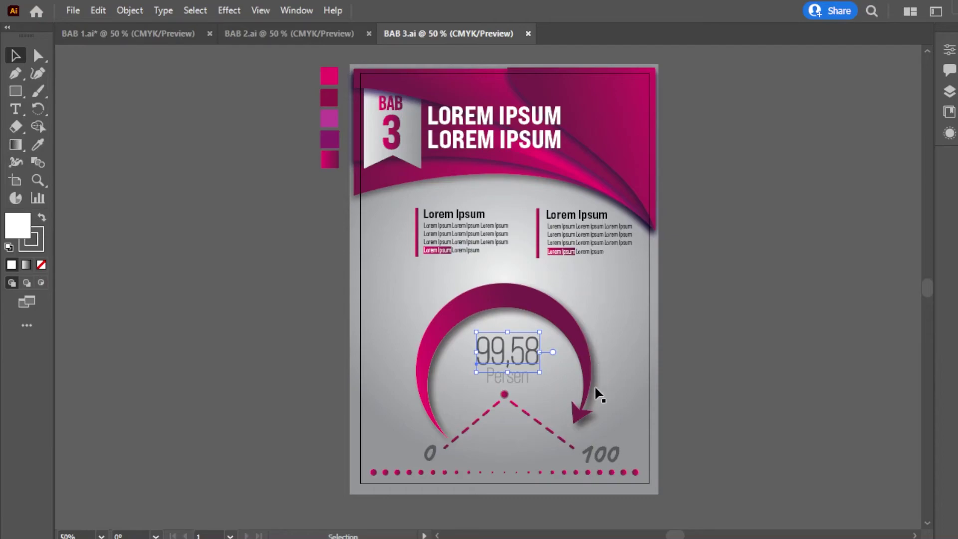
click(587, 245)
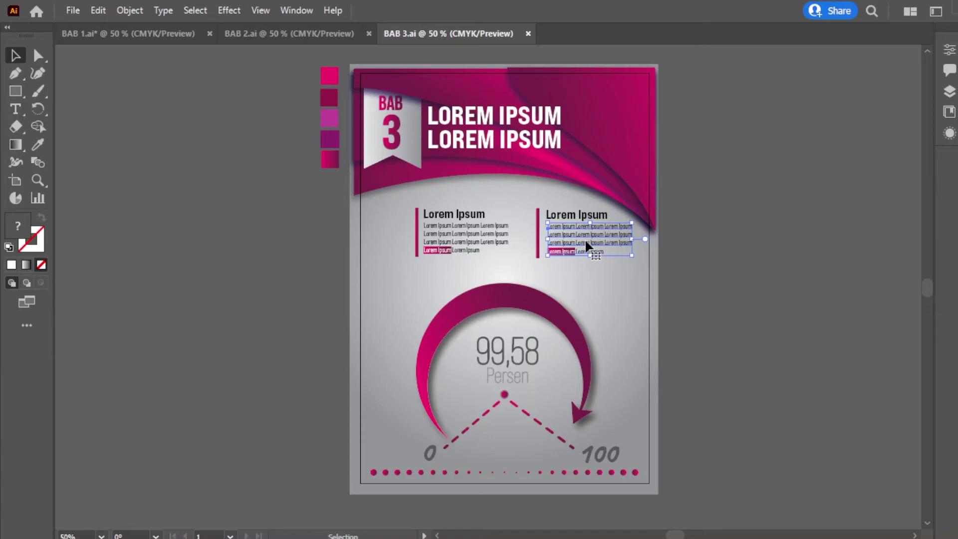
Nudge the left body paragraph up beneath its Lorem Ipsum heading on the BAB 3 page and deselect it.
click(477, 230)
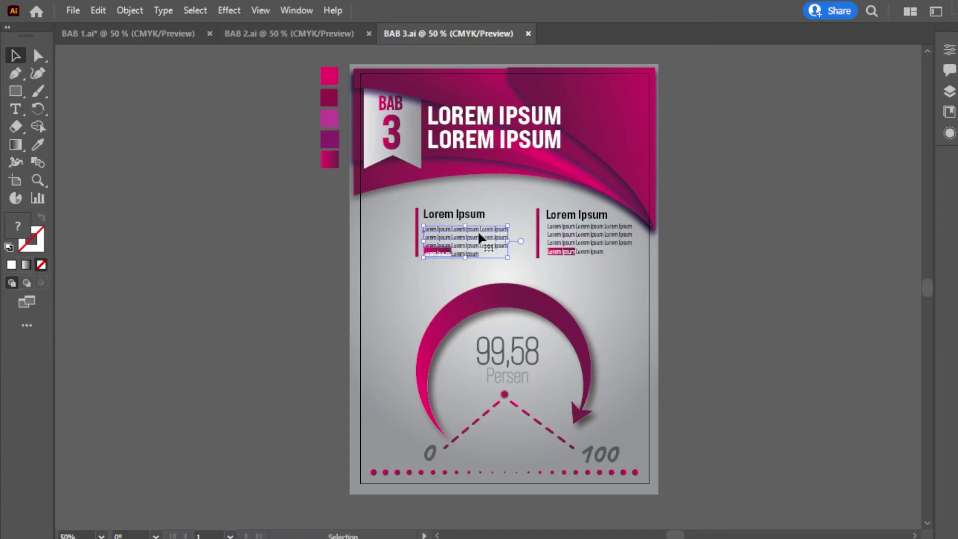
key(Up)
key(Up)
key(Up)
key(Up)
key(Up)
key(Up)
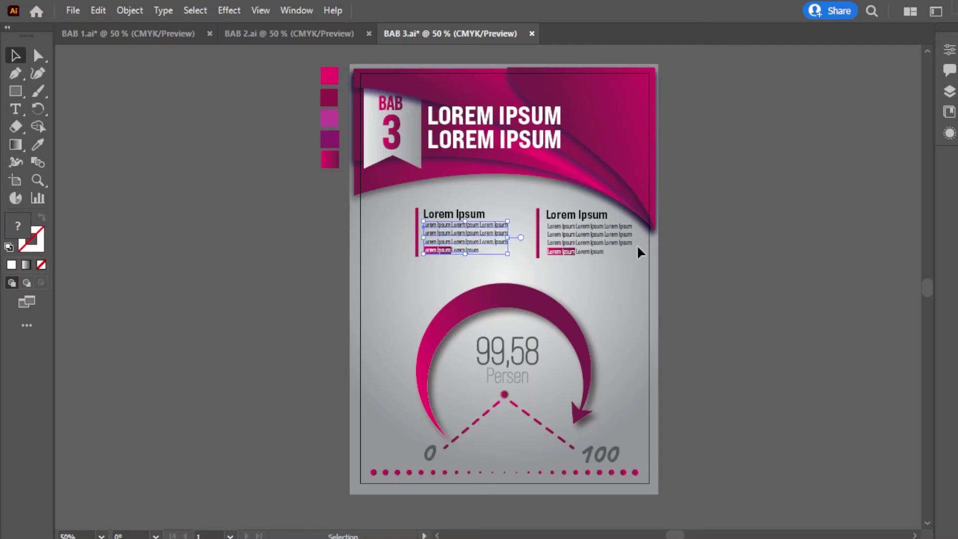
click(696, 261)
Inspect the 100 label at the arrow end of the curved gauge.
click(616, 455)
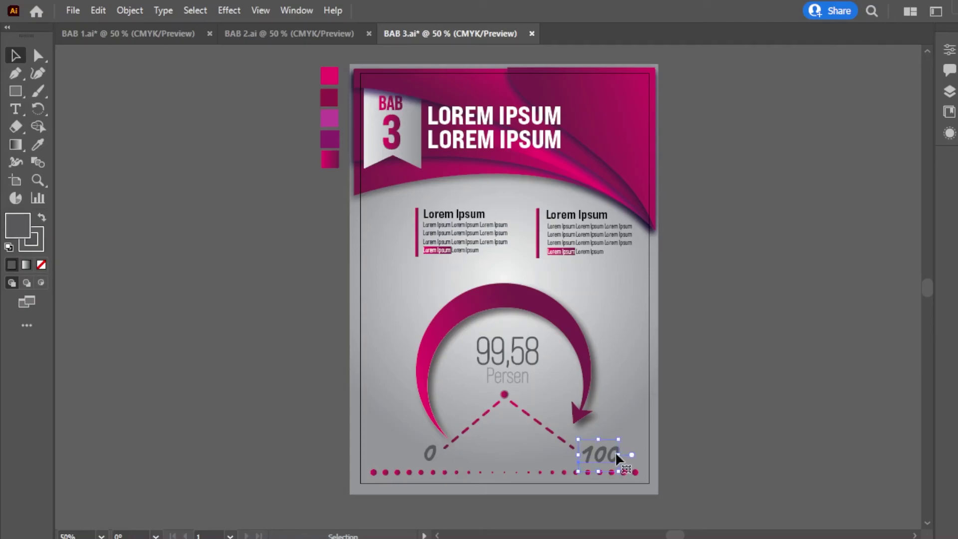
scroll(702, 366, down, 2)
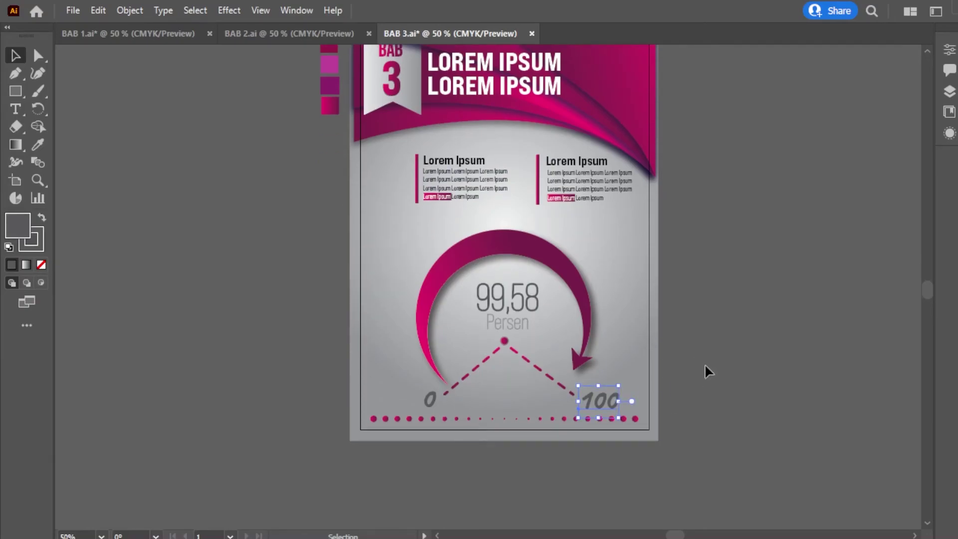